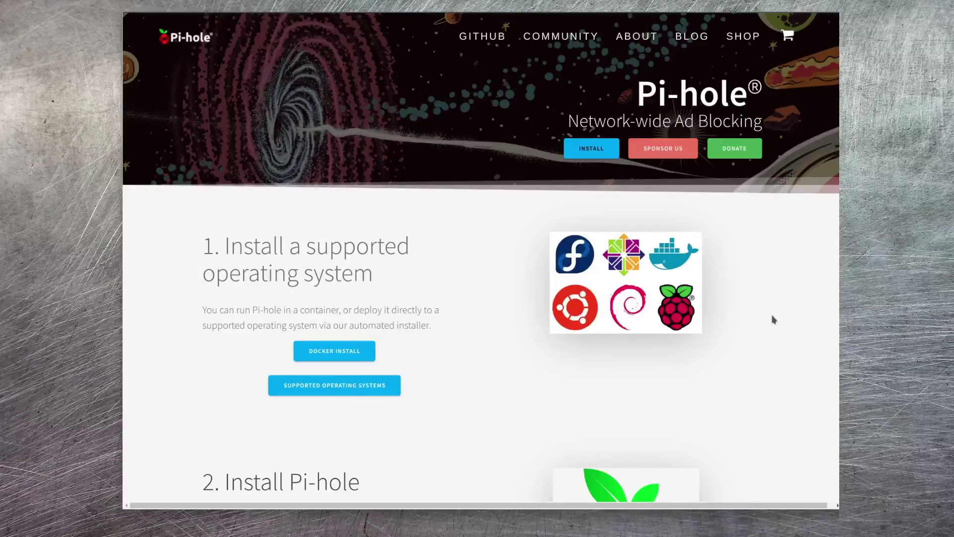
Step: Scroll to step 2 on the Pi-hole site and open the INSTALL PI-HOLE README on GitHub
scroll(773, 319, down, 6)
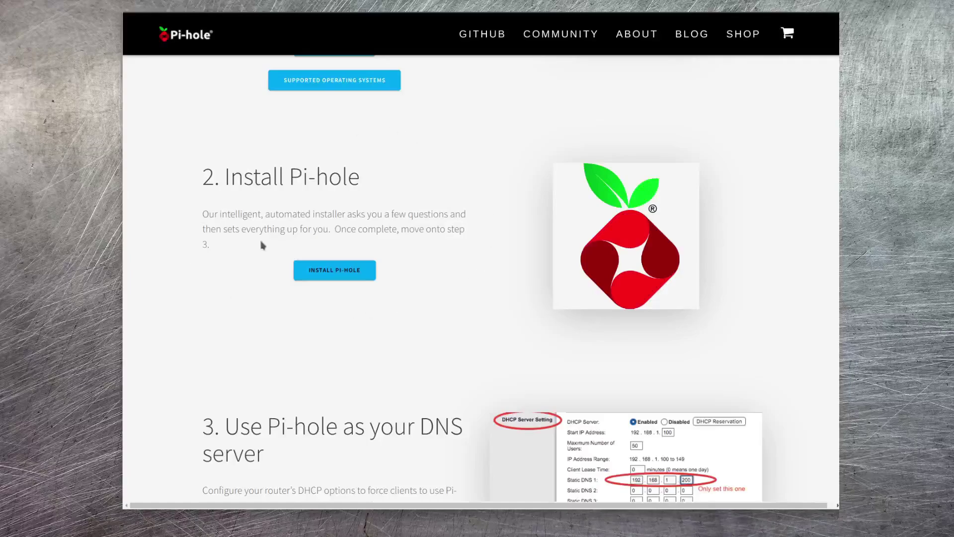
click(334, 273)
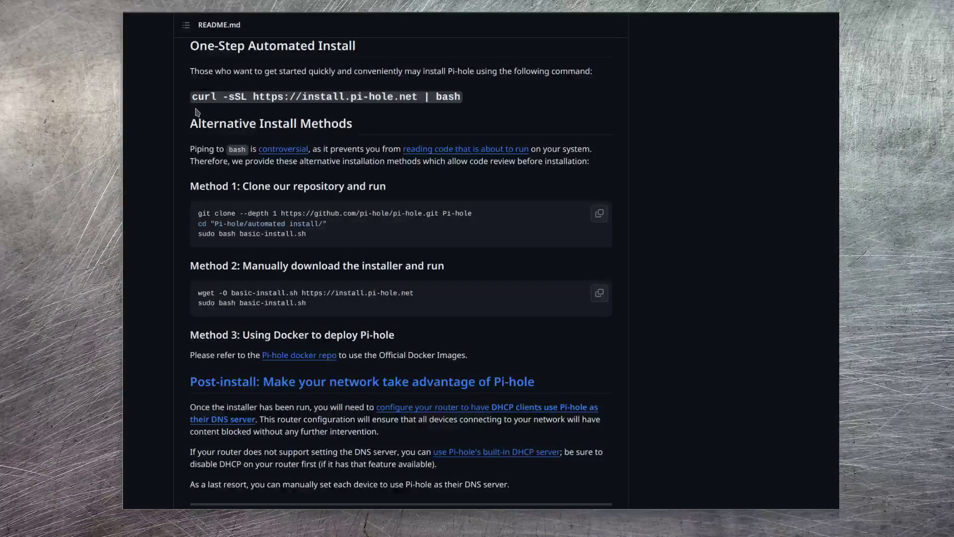
drag(193, 92, 470, 103)
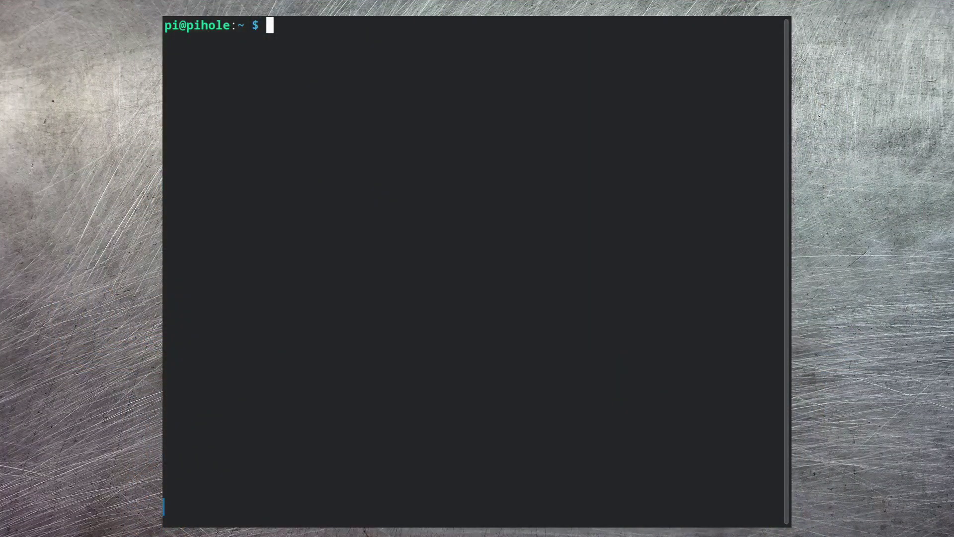
Step: Paste and run the curl installer, continuing past the welcome, donation and static IP screens
text(curl -sSL https://install.pi-hole.net | bash)
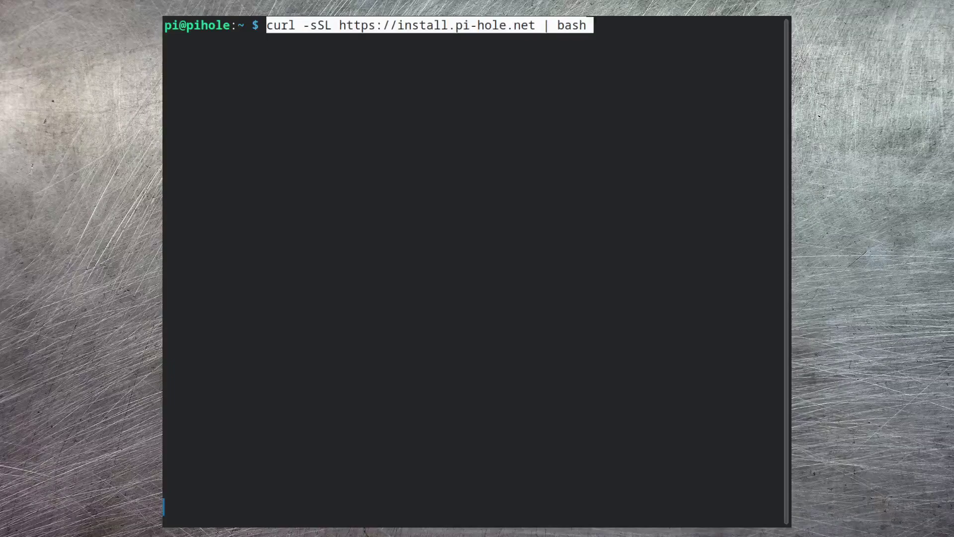
key(Return)
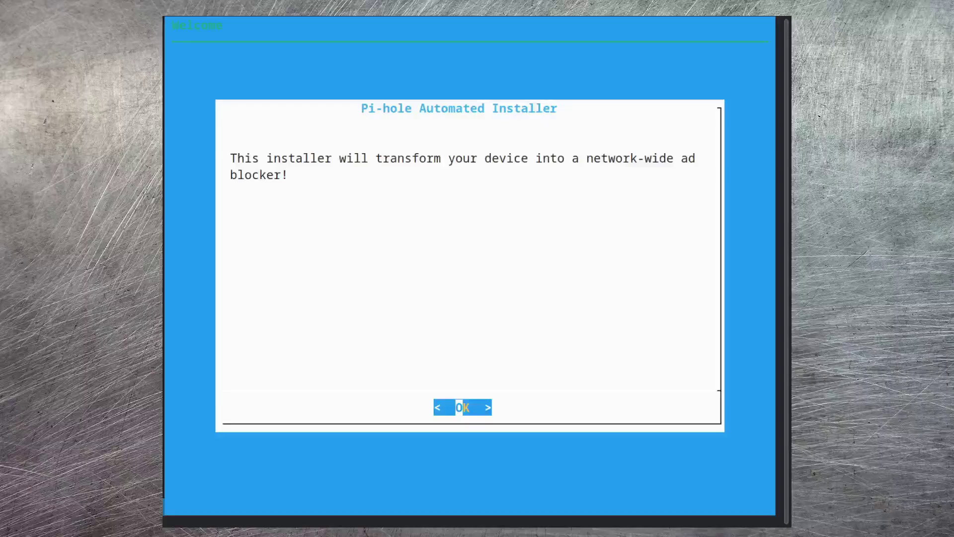
key(Return)
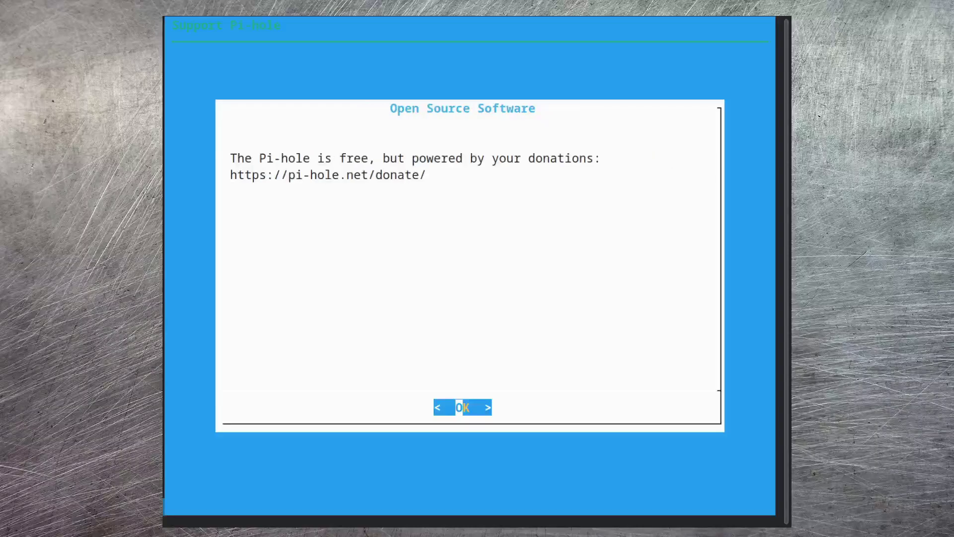
key(Return)
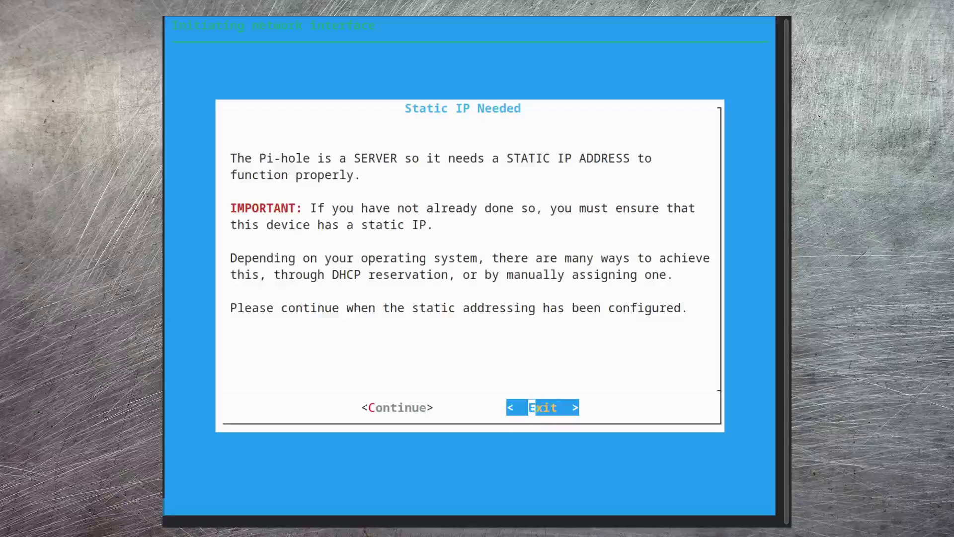
key(Left)
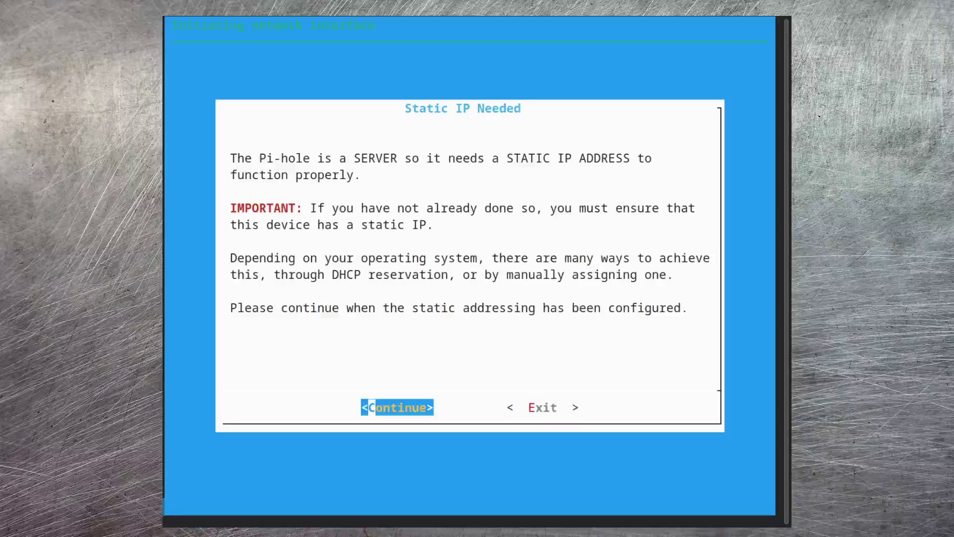
key(Return)
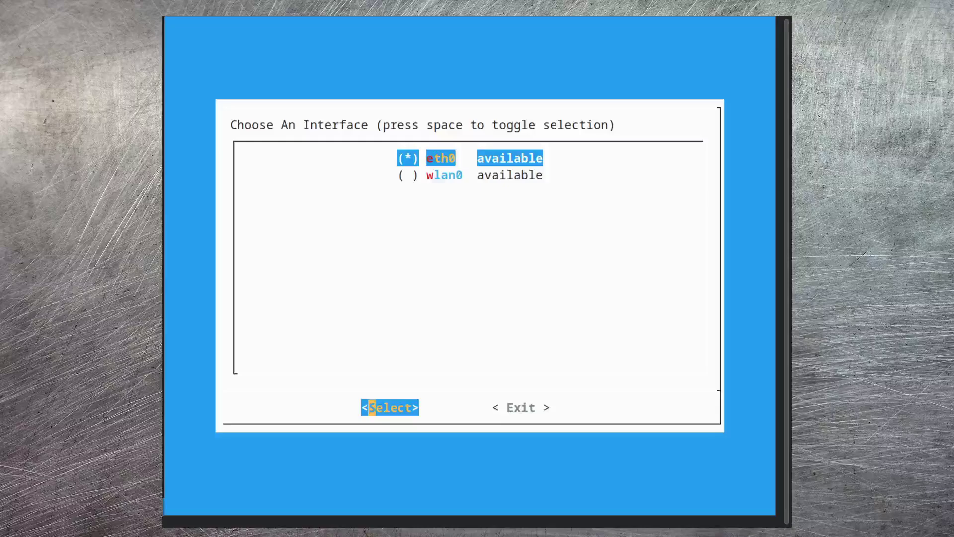
Step: Pick wlan0 as the interface, keep 192.168.0.238 as static IP, and acknowledge the IP conflict
key(Down)
key(space)
key(Right)
key(Left)
key(Return)
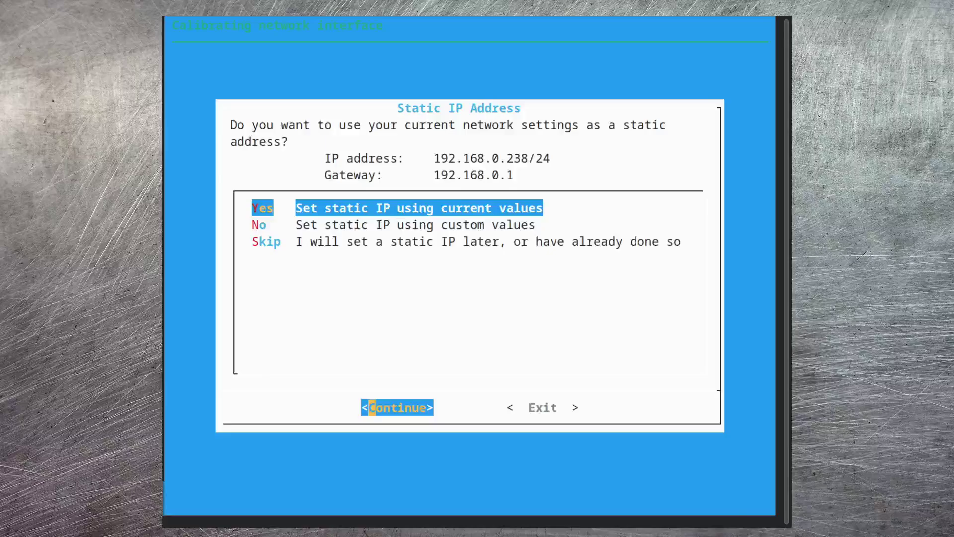
key(Return)
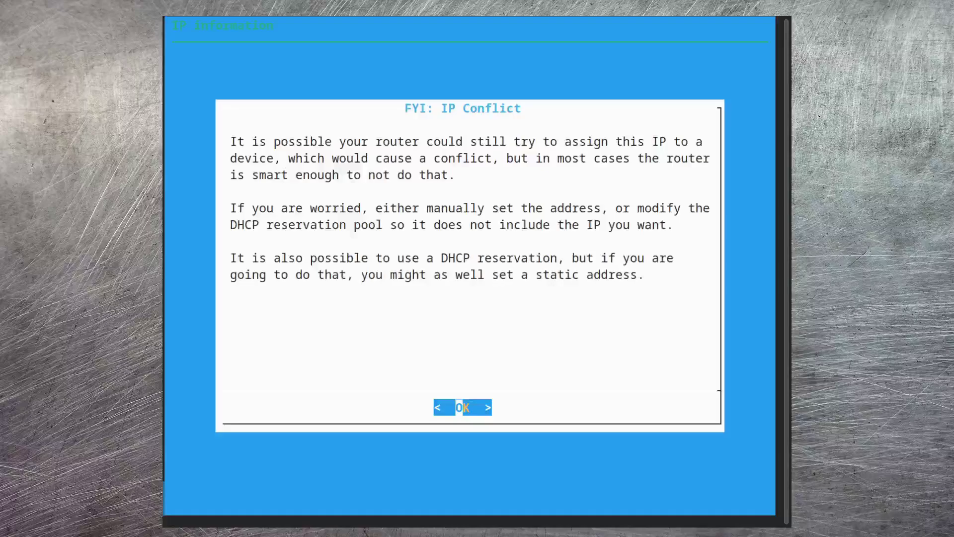
key(Return)
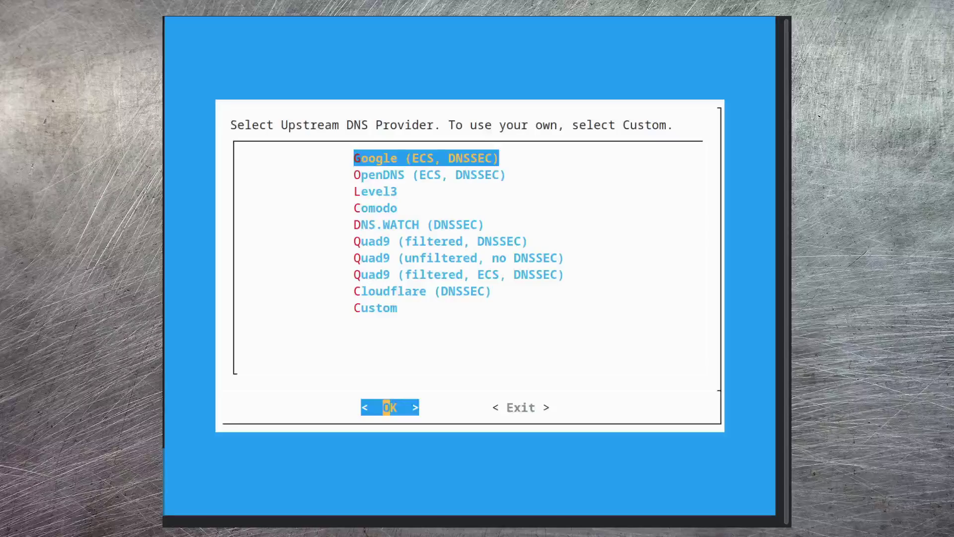
Step: Choose OpenDNS upstream; accept StevenBlack blocklist, admin interface, lighttpd/PHP and query logging
key(Down)
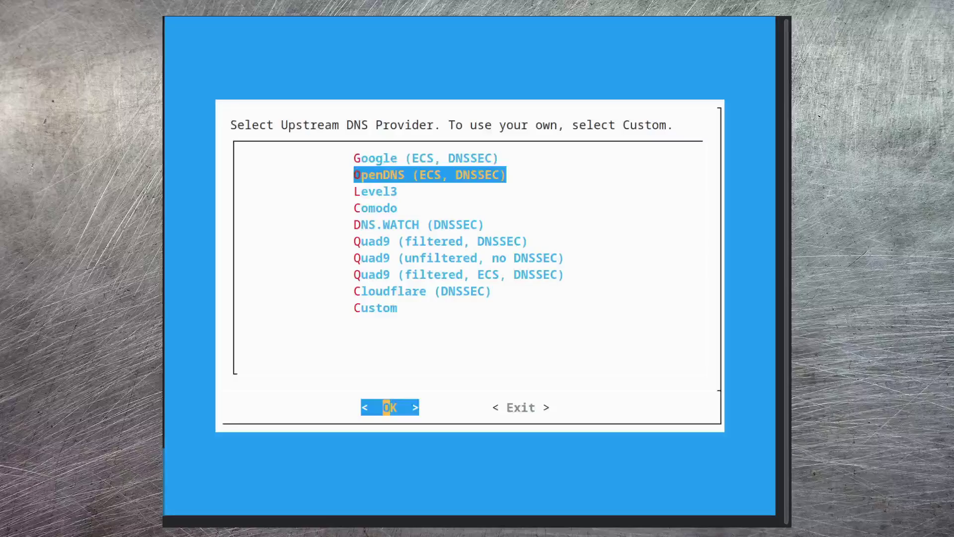
key(Return)
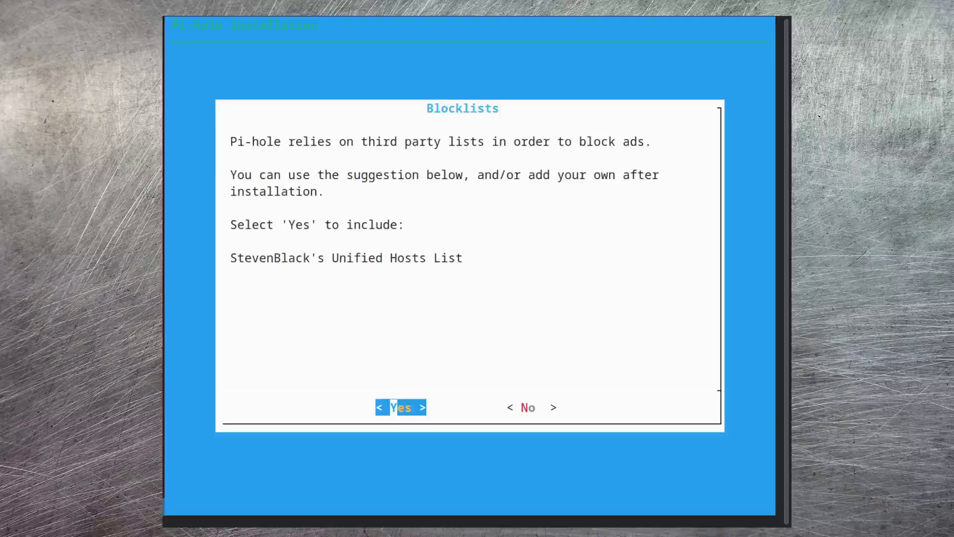
key(Return)
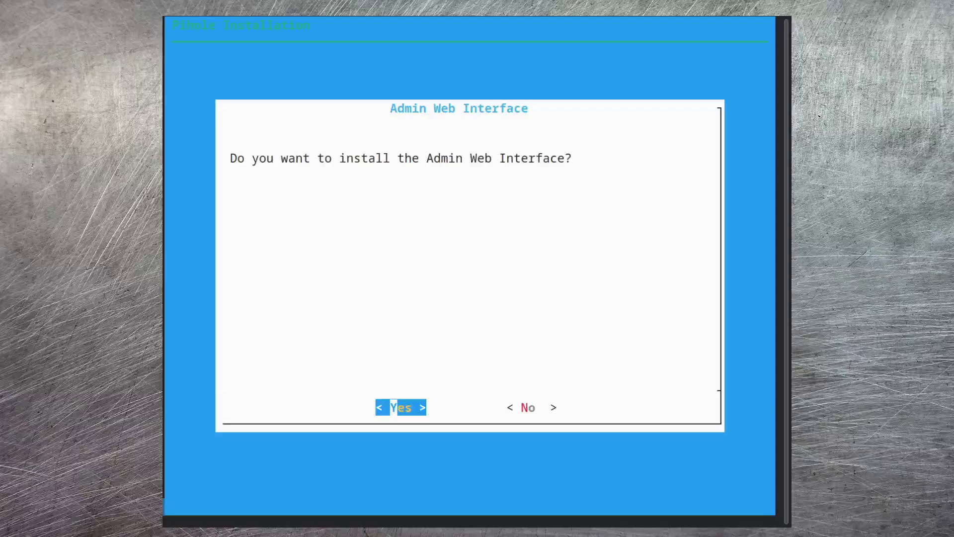
key(Return)
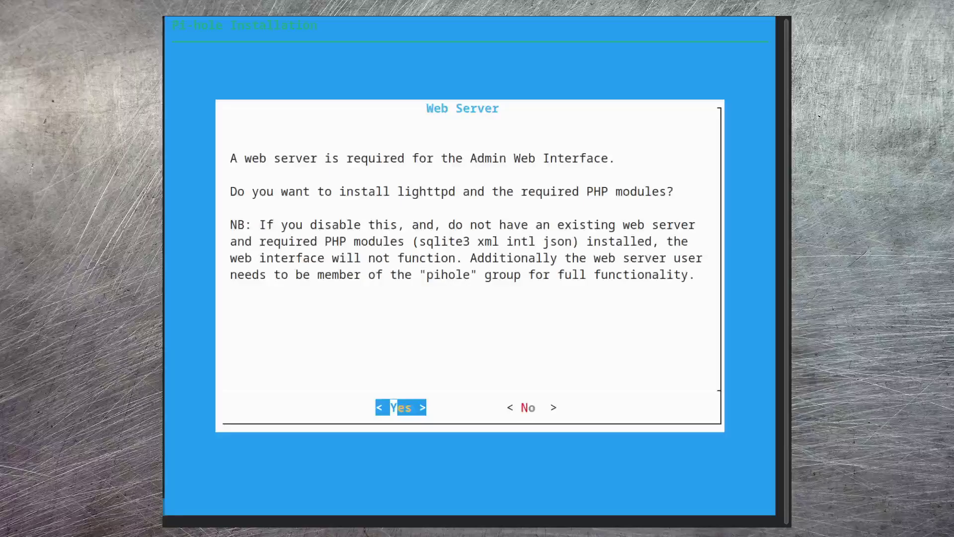
key(Return)
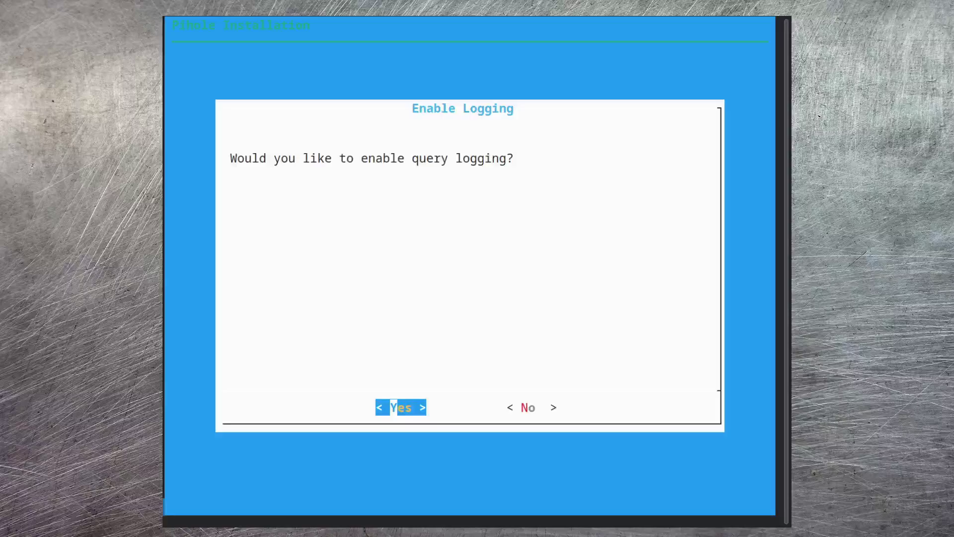
key(Return)
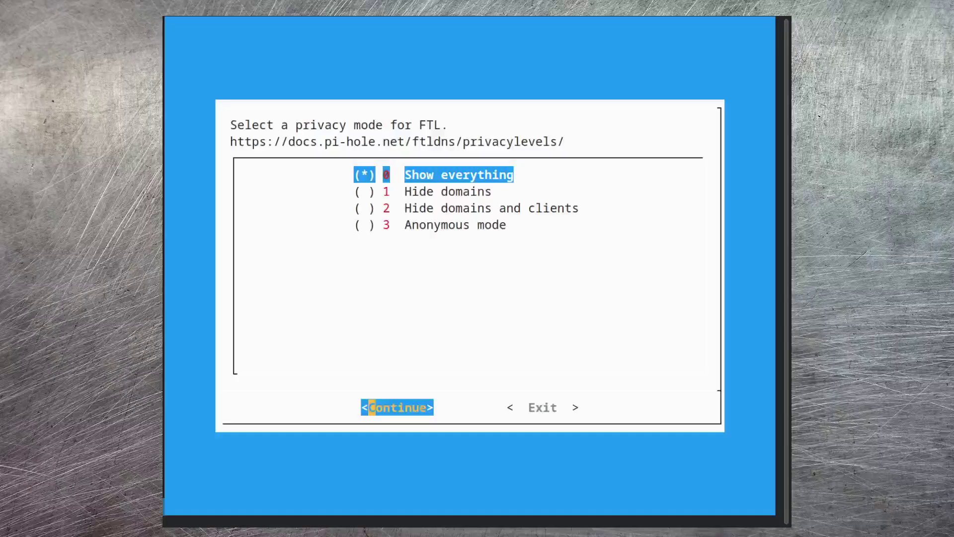
Step: Keep privacy mode 0 (Show everything) and dismiss the Installation Complete summary
key(Return)
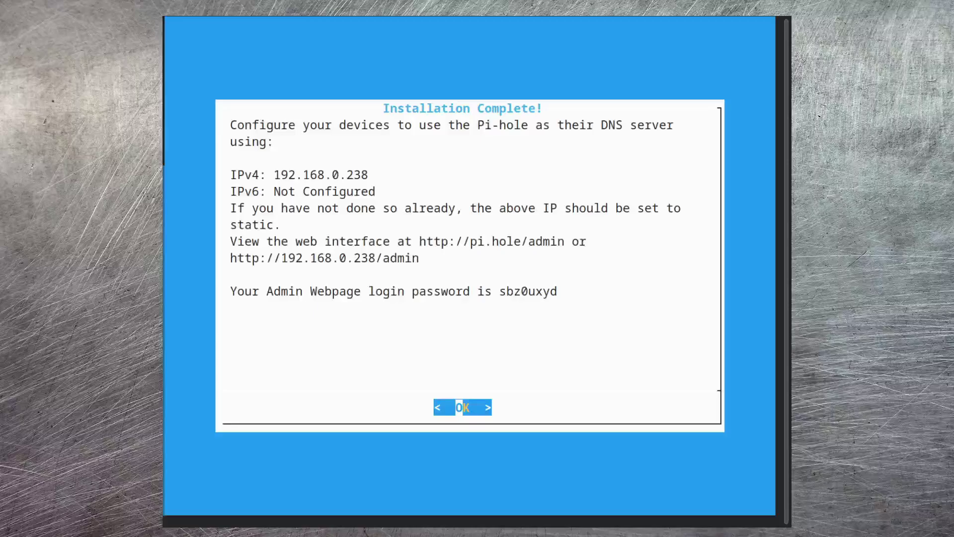
key(Return)
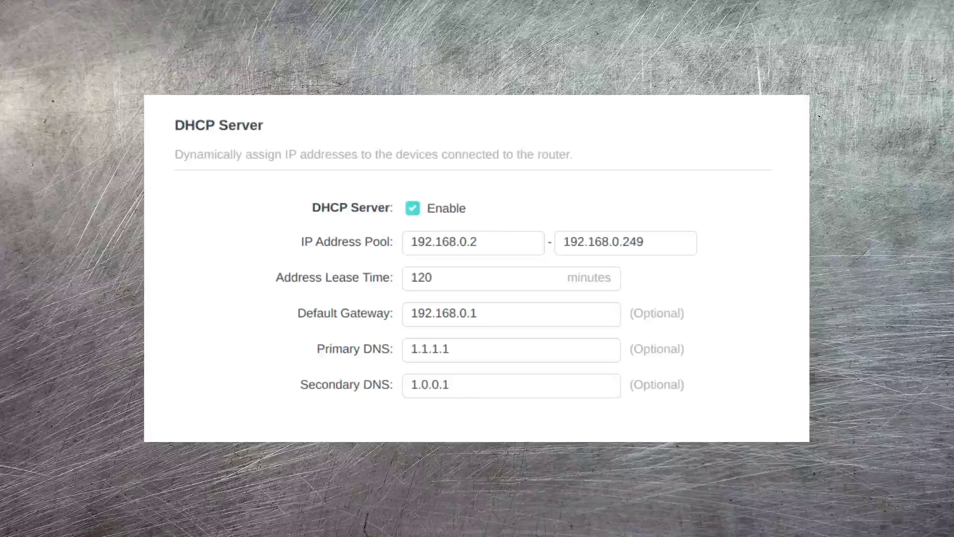
Step: Replace DHCP primary DNS 1.1.1.1 with 192.168.0.238 and clear secondary DNS 1.0.0.1
click(464, 348)
drag(465, 348, 405, 348)
click(405, 349)
key(Delete)
key(Delete)
key(Delete)
key(Delete)
key(Delete)
key(Delete)
key(Delete)
text(192.168.0.238)
click(484, 387)
key(BackSpace)
key(BackSpace)
key(BackSpace)
key(BackSpace)
key(BackSpace)
key(BackSpace)
key(BackSpace)
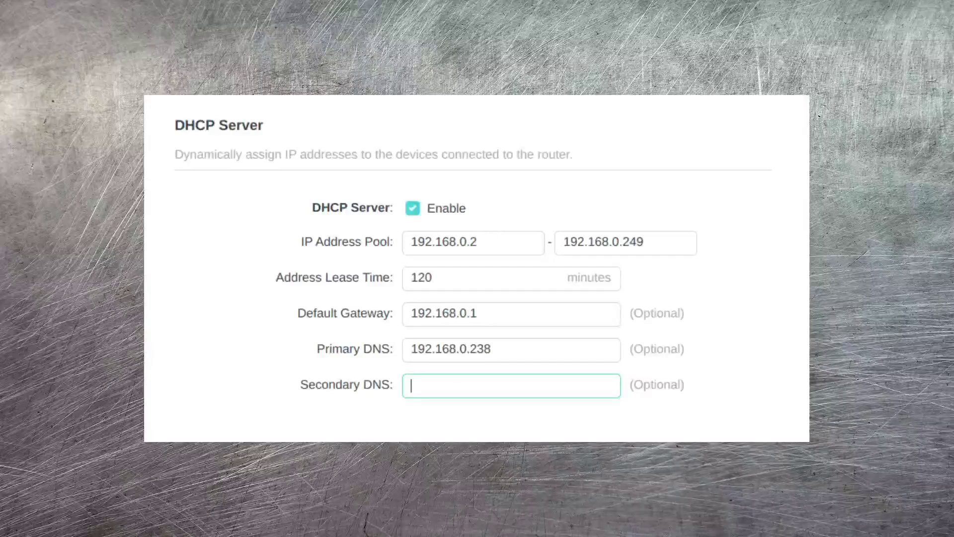
key(Tab)
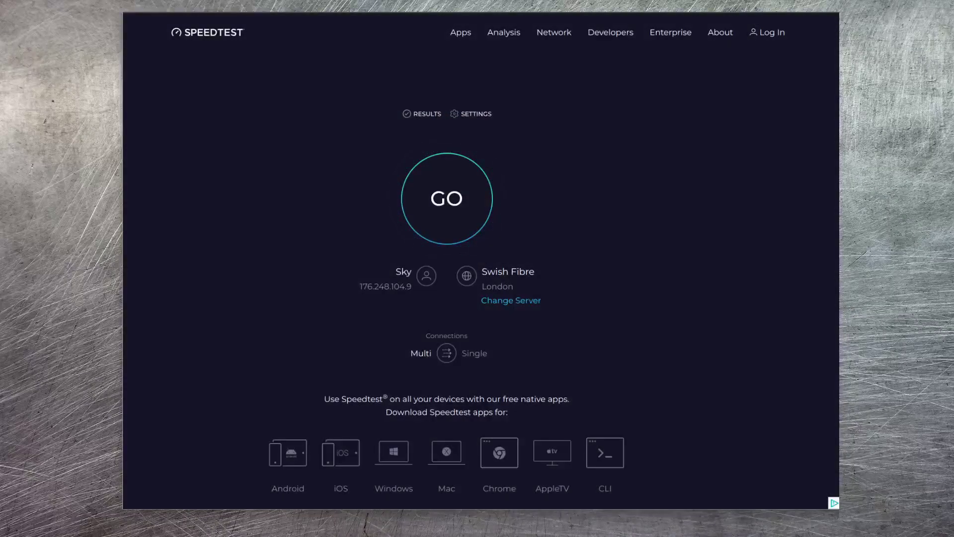
Step: Start a Speedtest run with GO, download climbing to about 391 Mbps
click(446, 192)
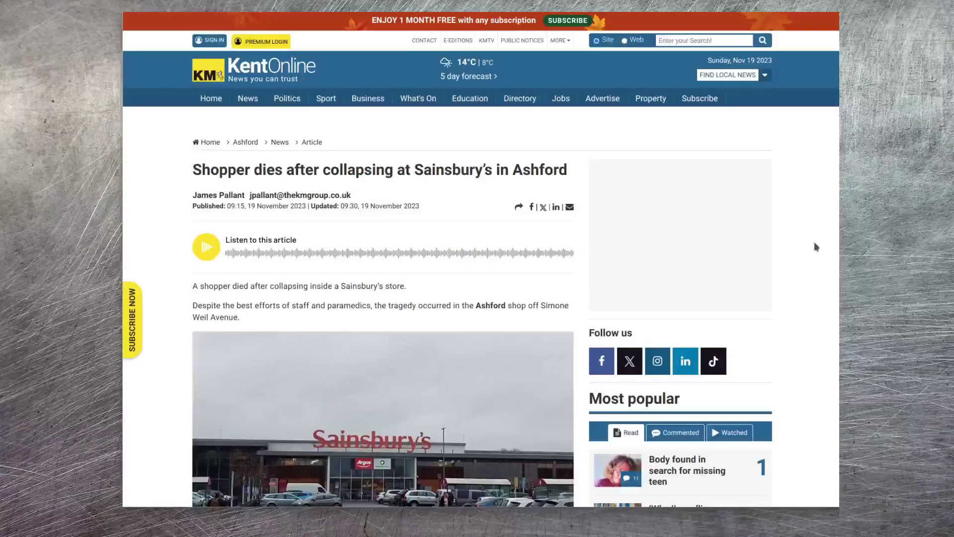
scroll(816, 247, down, 5)
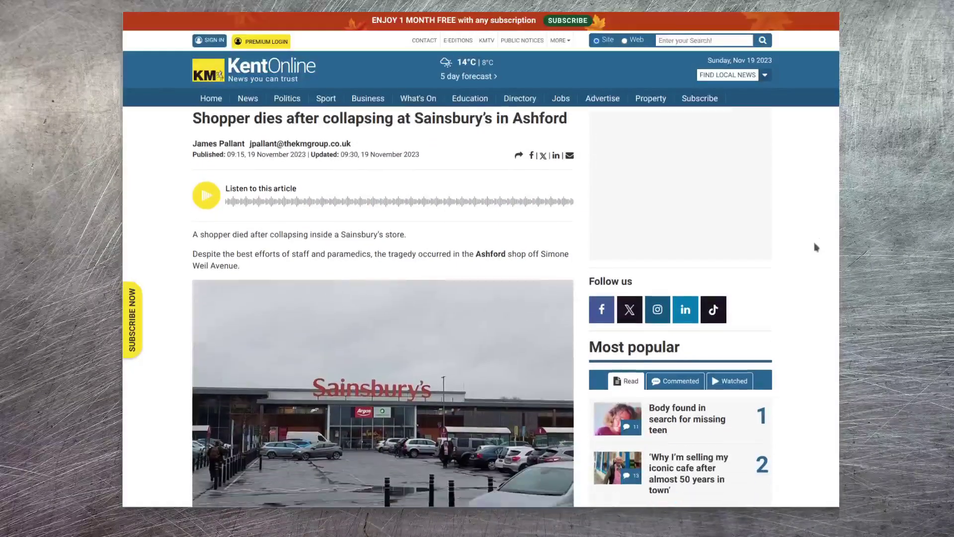
scroll(816, 247, down, 10)
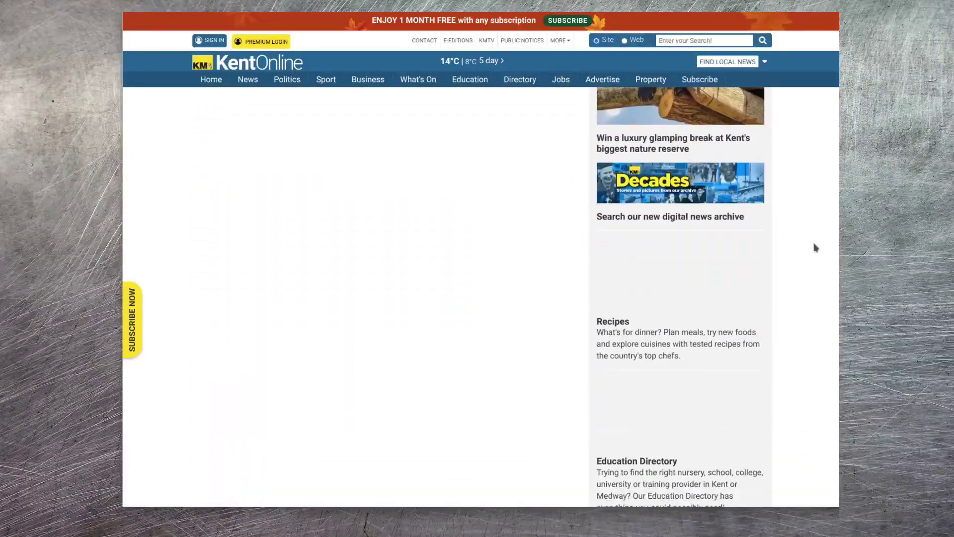
scroll(816, 247, up, 10)
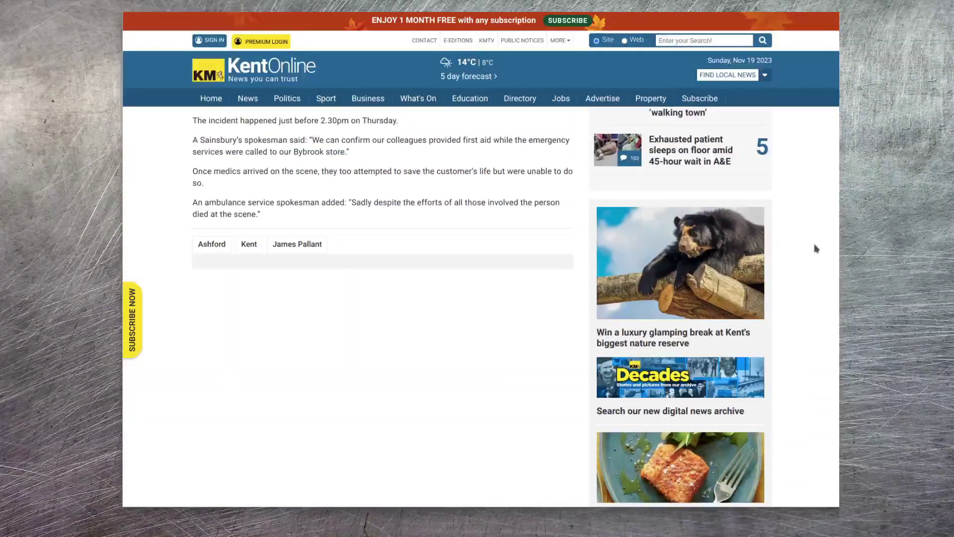
scroll(826, 256, up, 8)
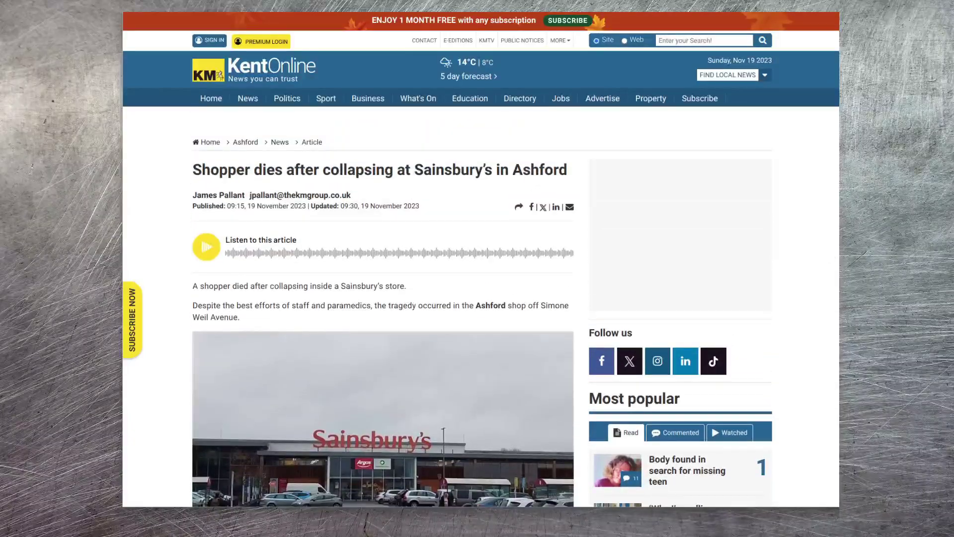
scroll(482, 298, down, 8)
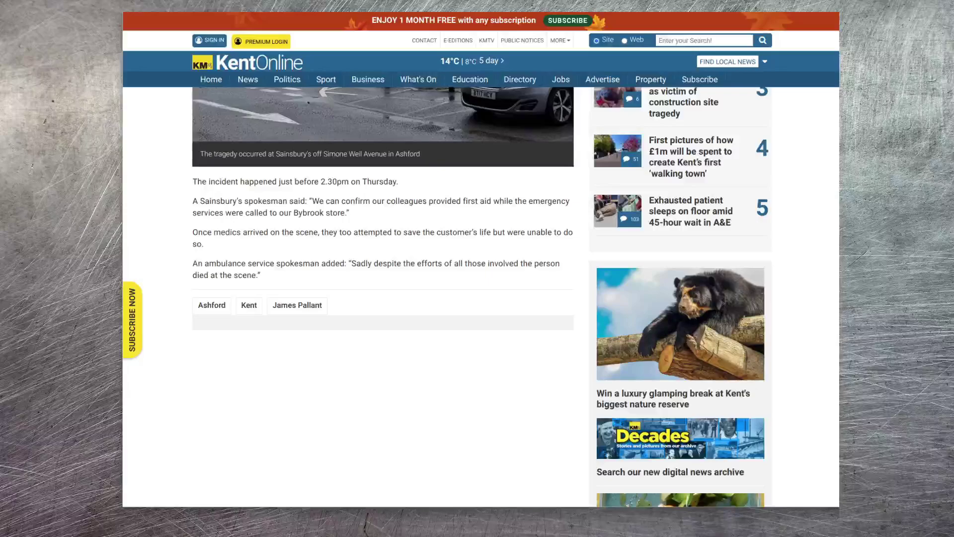
scroll(481, 298, down, 8)
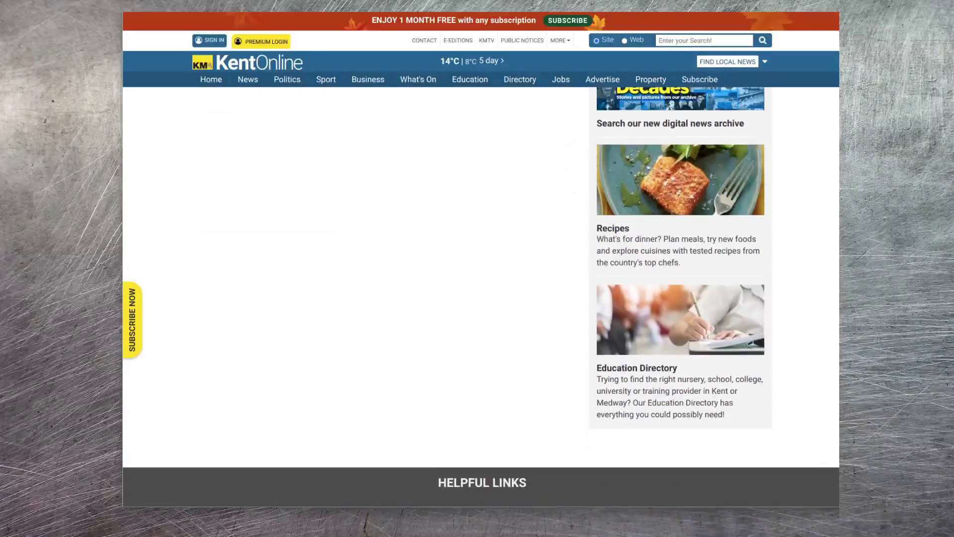
scroll(481, 298, up, 8)
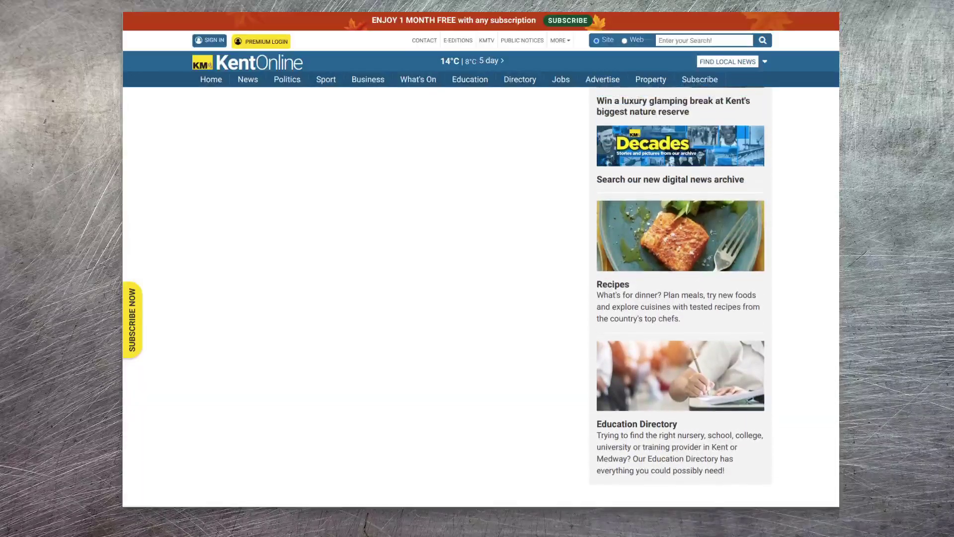
scroll(481, 298, up, 10)
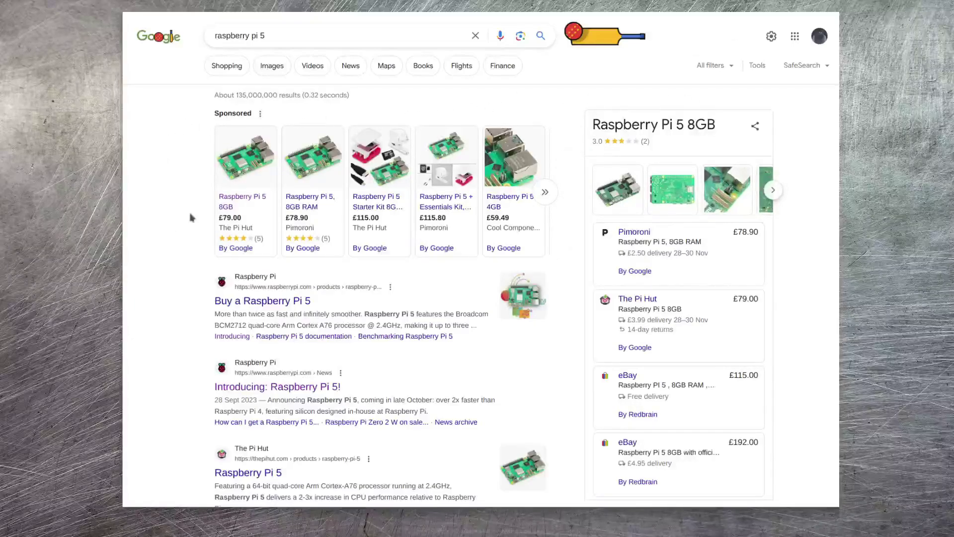
Step: Open the first sponsored Raspberry Pi 5 8GB result, which fails to reach googleadservices.com
click(236, 202)
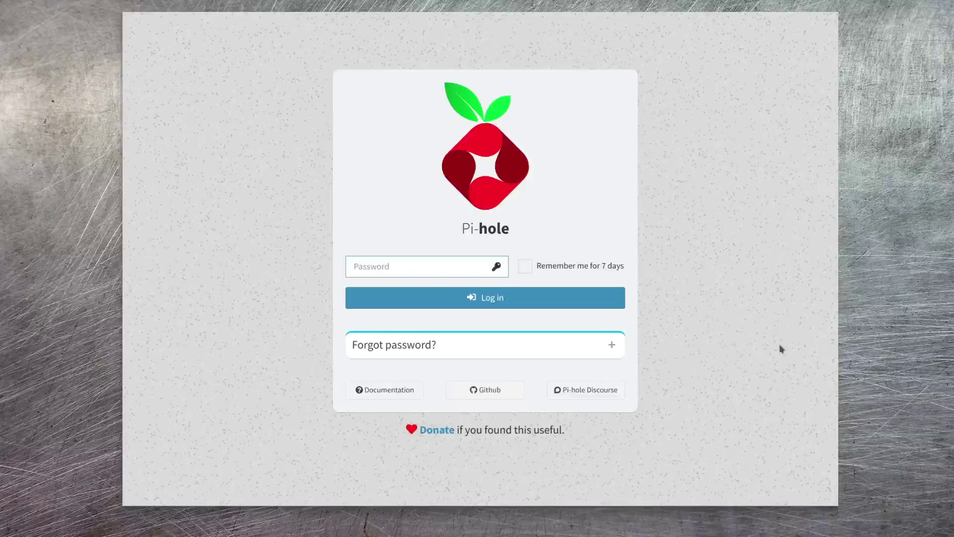
Step: Enter the admin password on the Pi-hole login page and sign in
text(******)
key(Return)
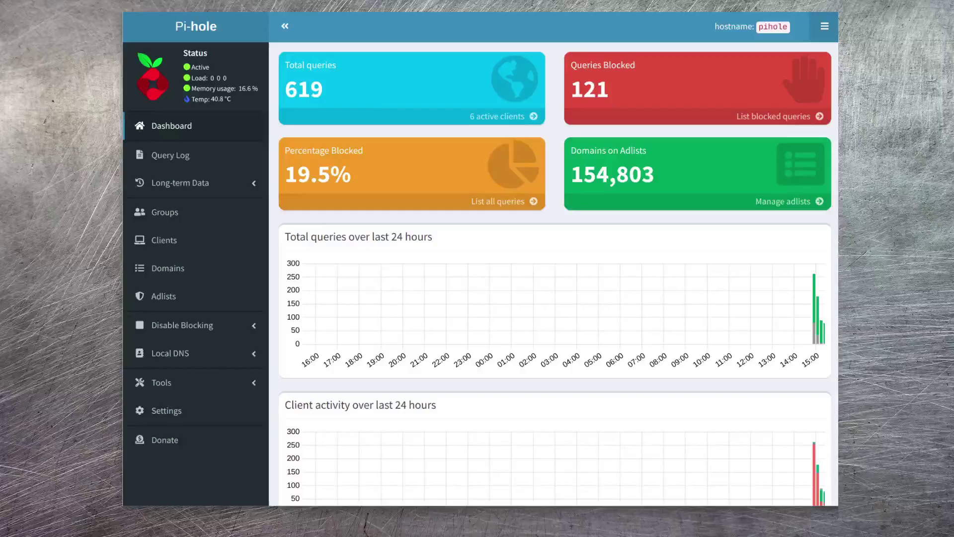
click(168, 269)
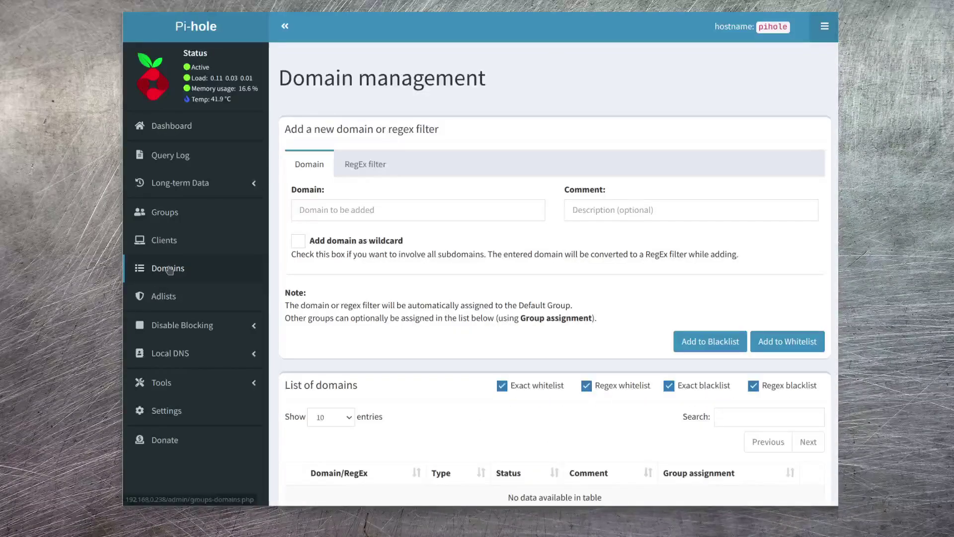
click(386, 208)
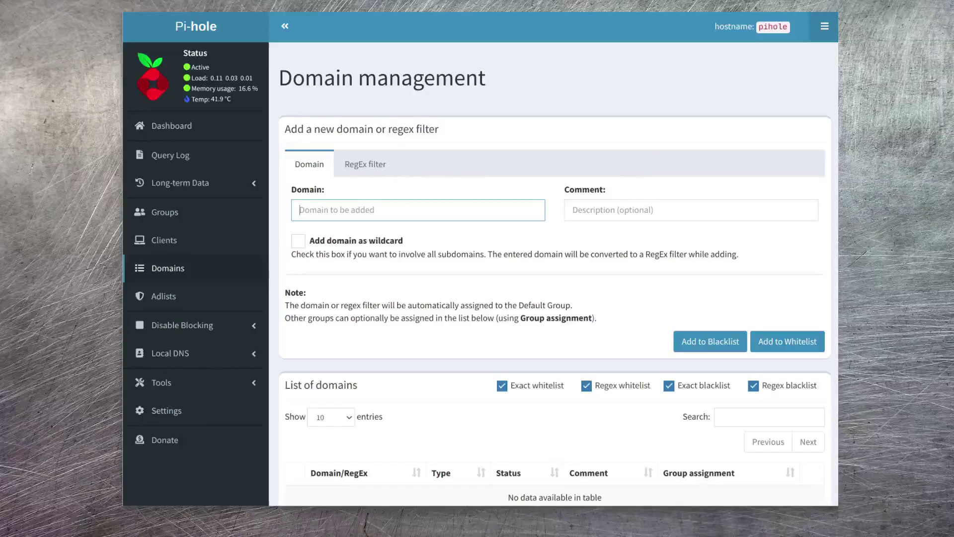
text(www.googleadservices.com)
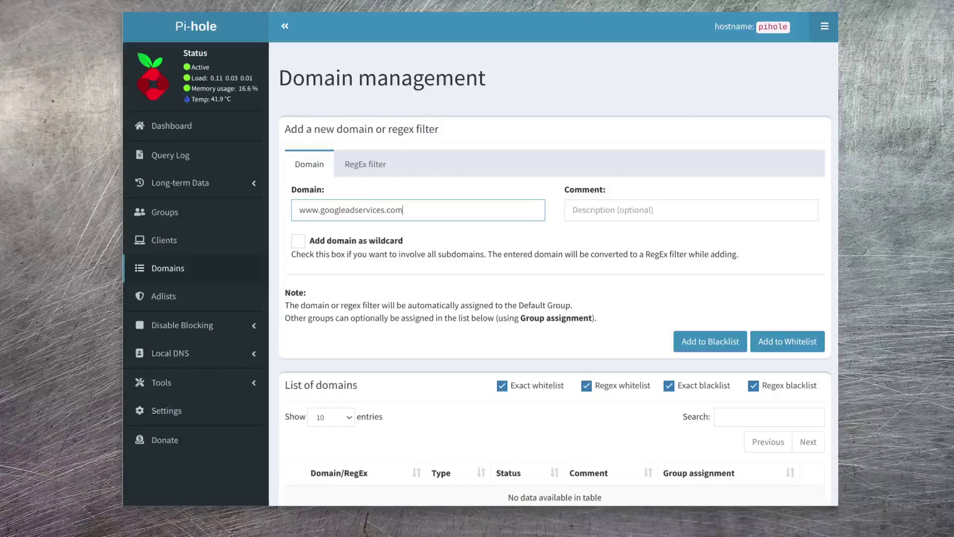
click(785, 345)
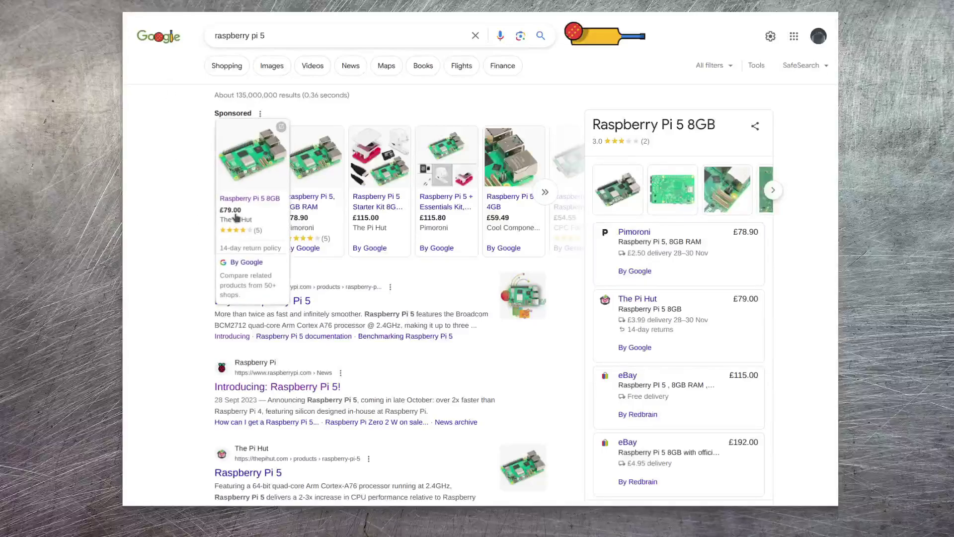
click(245, 199)
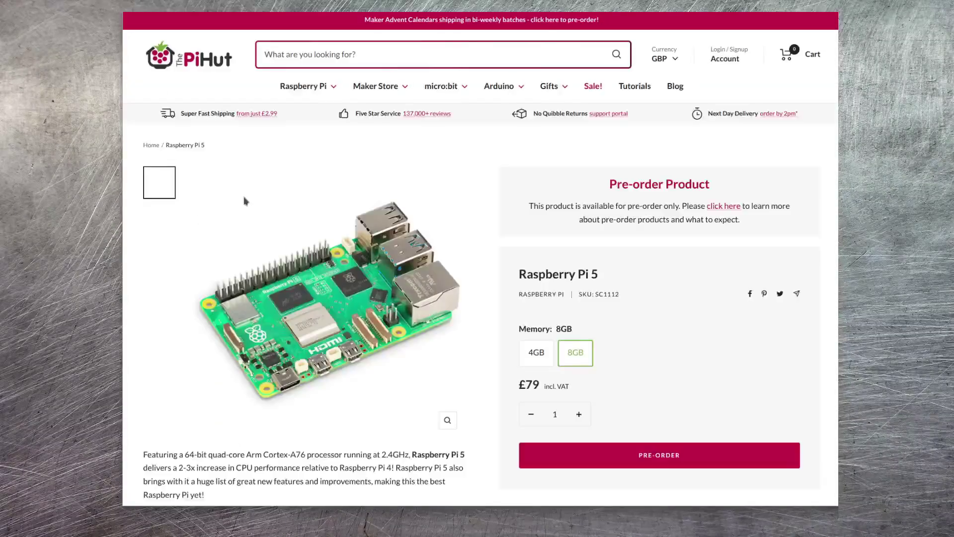